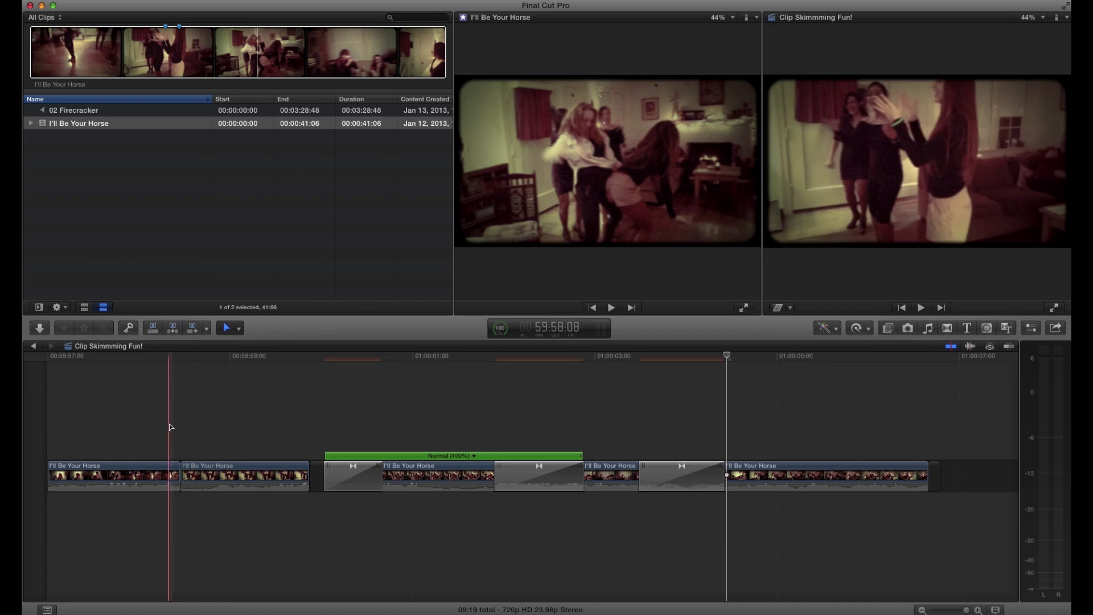
- Select all timeline clips, expand their audio, and detach it into separate audio clips
drag(169, 424, 788, 477)
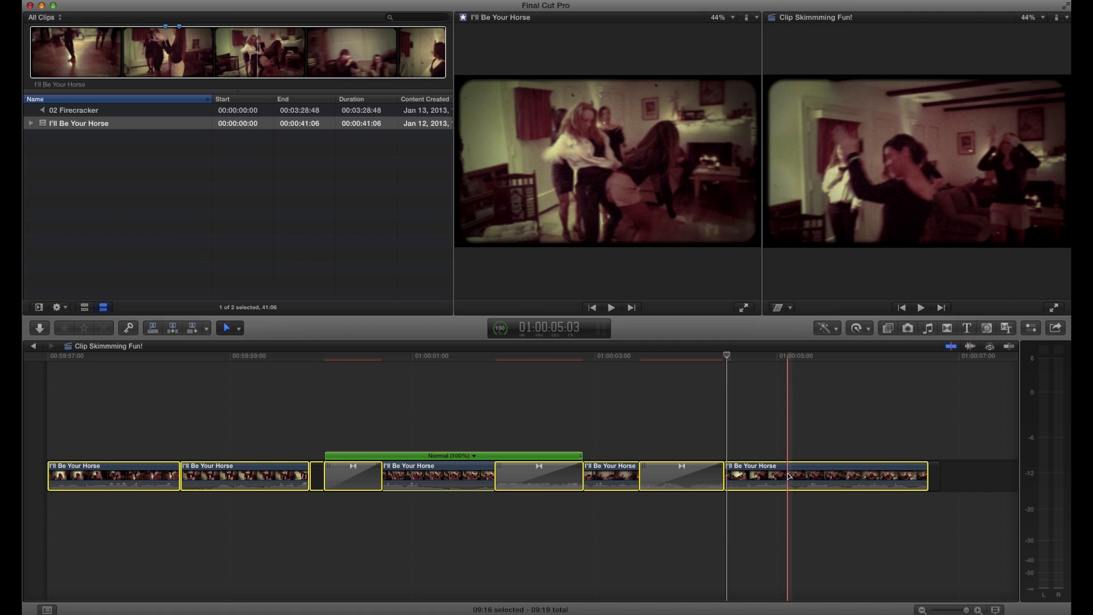
key(ctrl+s)
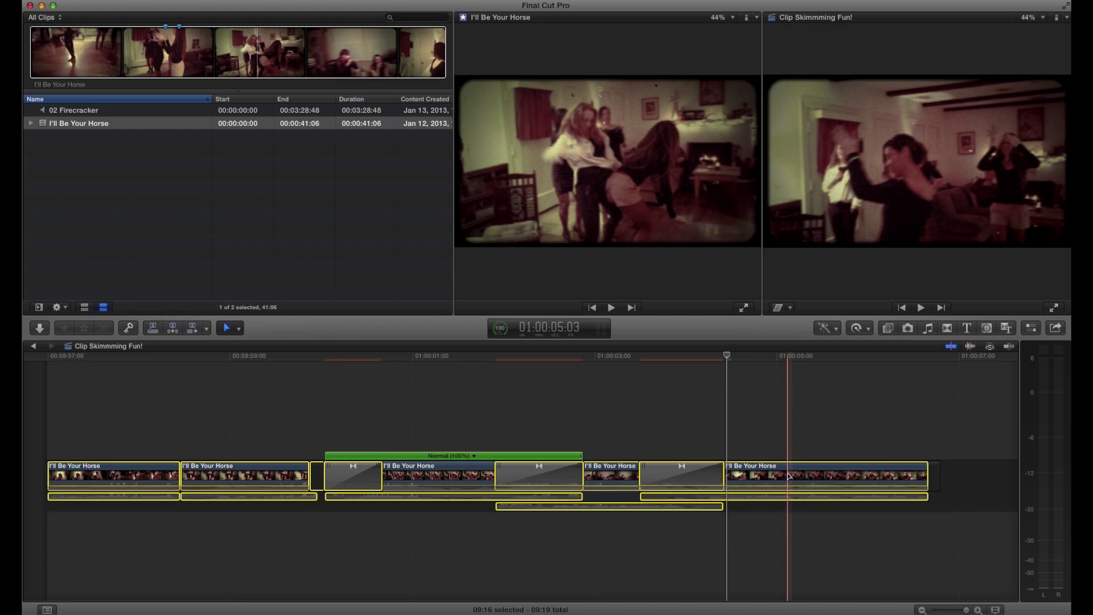
key(ctrl+shift+s)
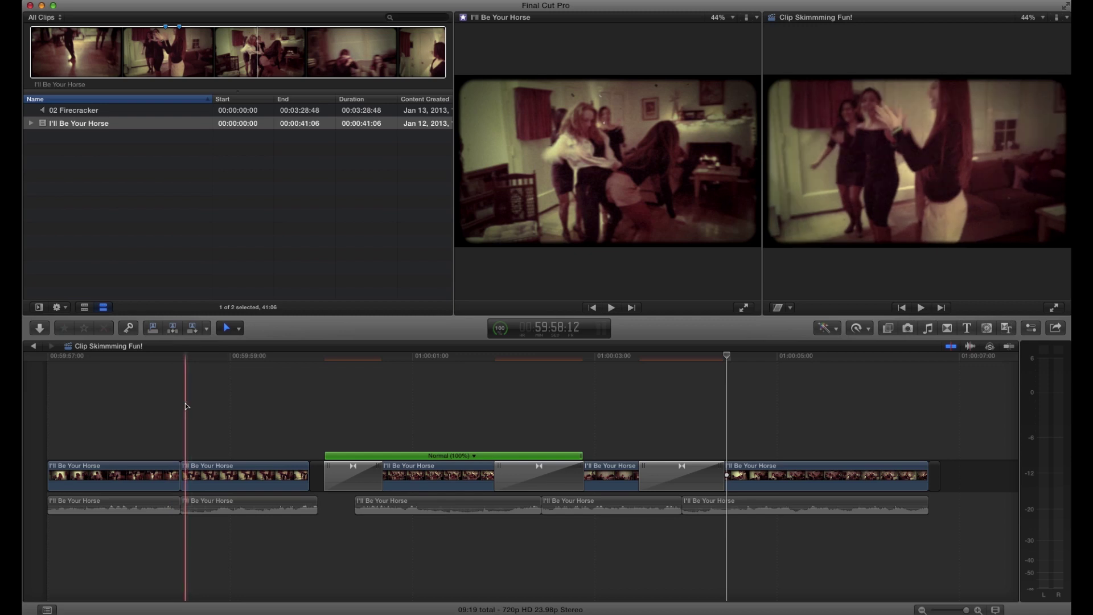
- Review the cut at the second I'll Be Your Horse timeline clip by playing from just before it
click(230, 57)
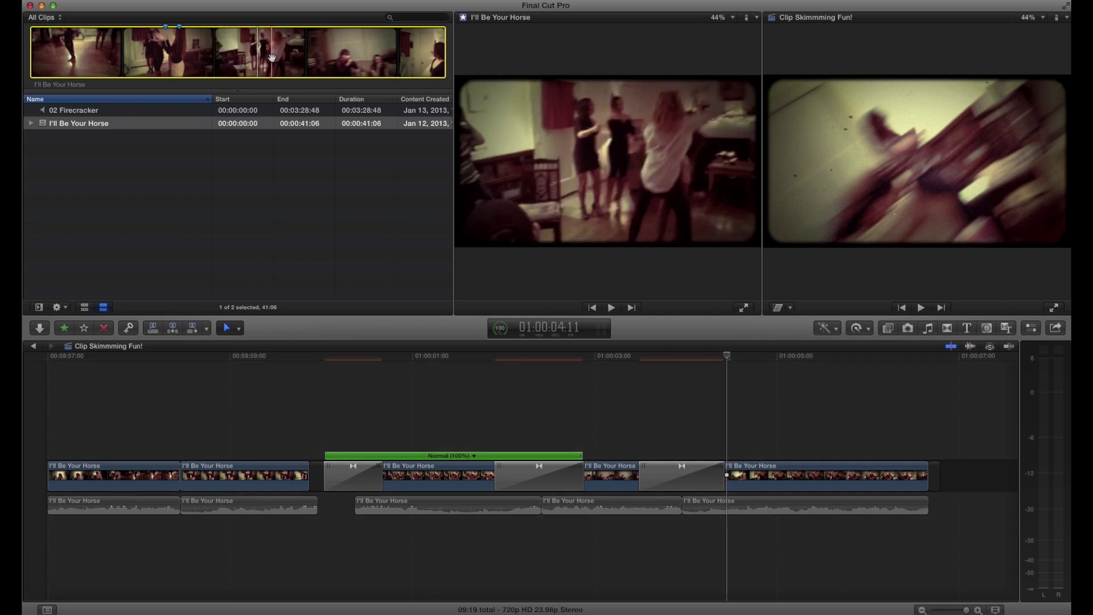
click(243, 443)
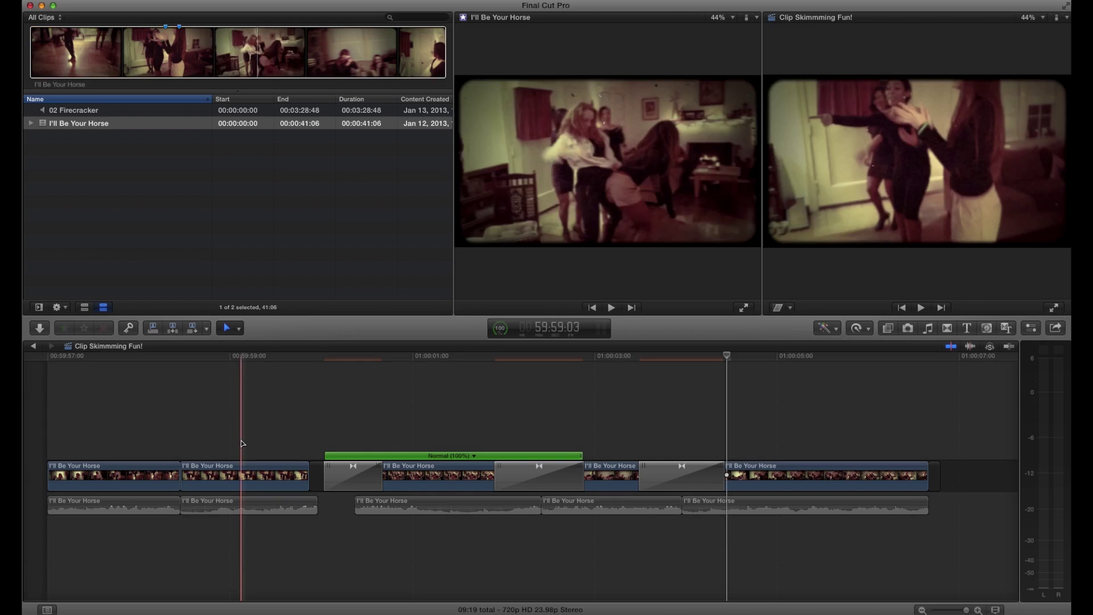
click(193, 466)
key(Left)
key(Left)
key(Left)
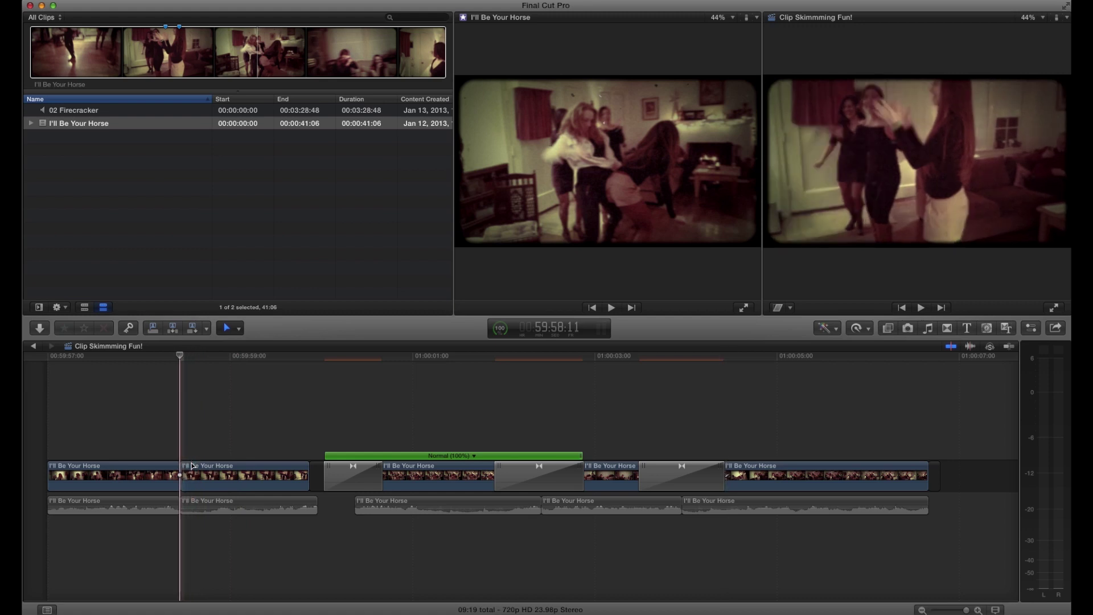
key(l)
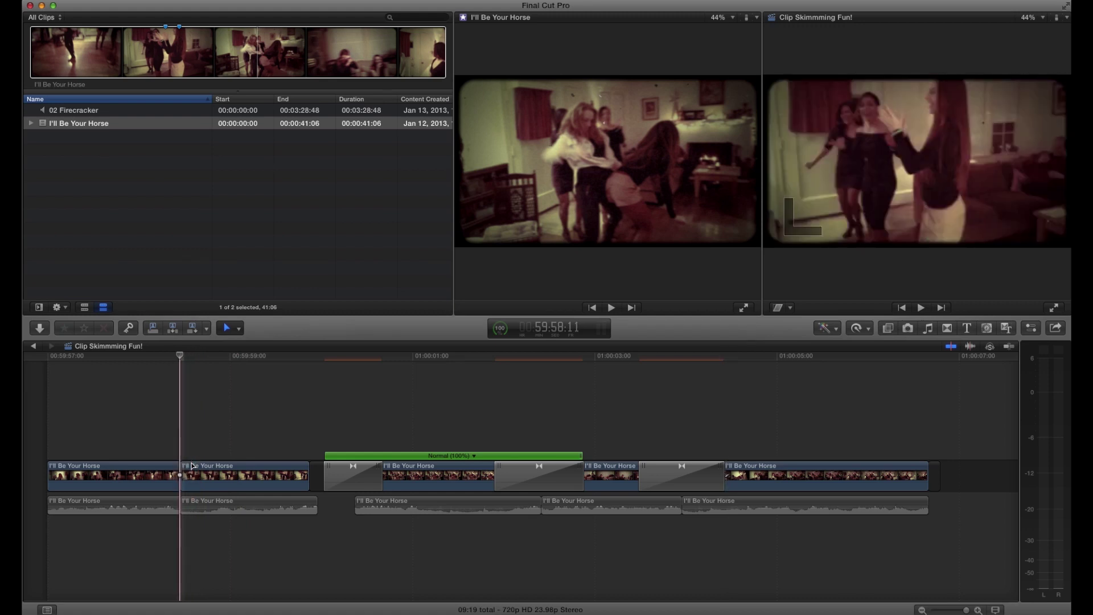
- Set a start point in the I'll Be Your Horse source clip and mark the second timeline clip's full range
click(195, 466)
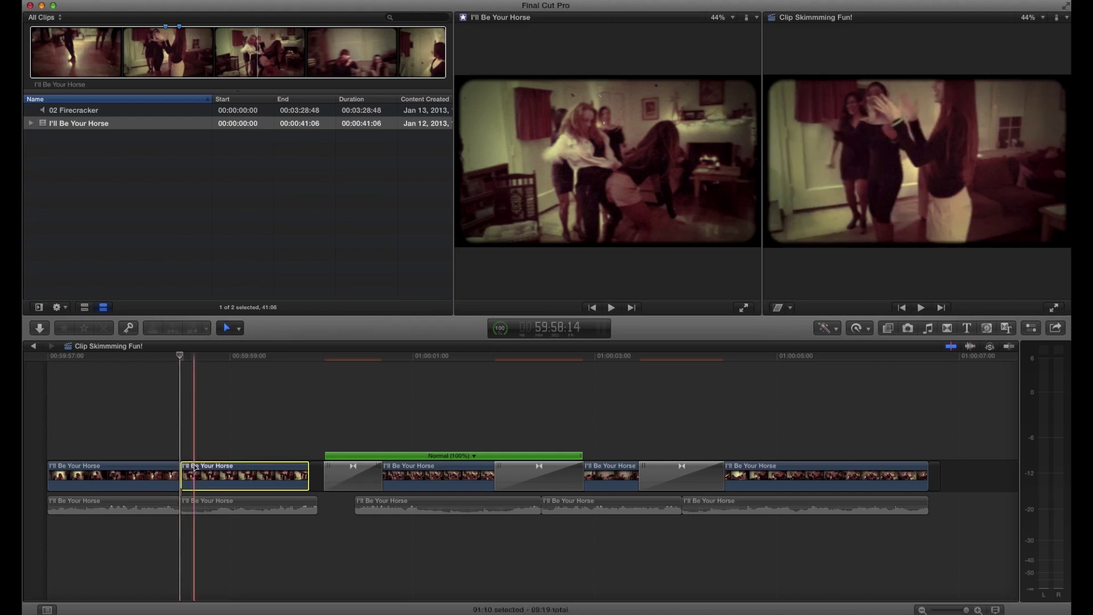
click(167, 38)
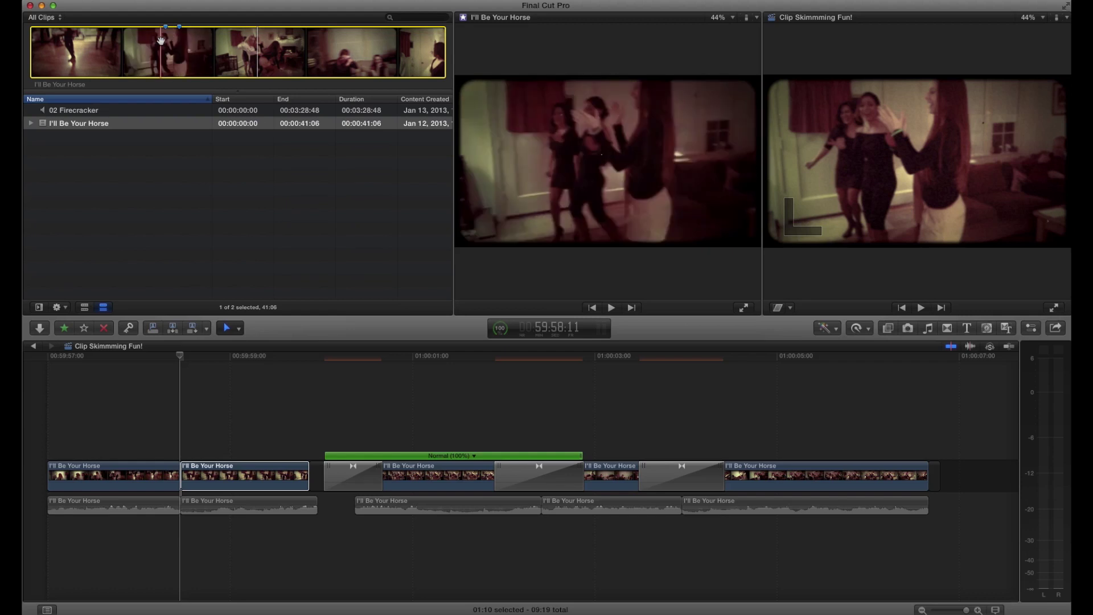
key(space)
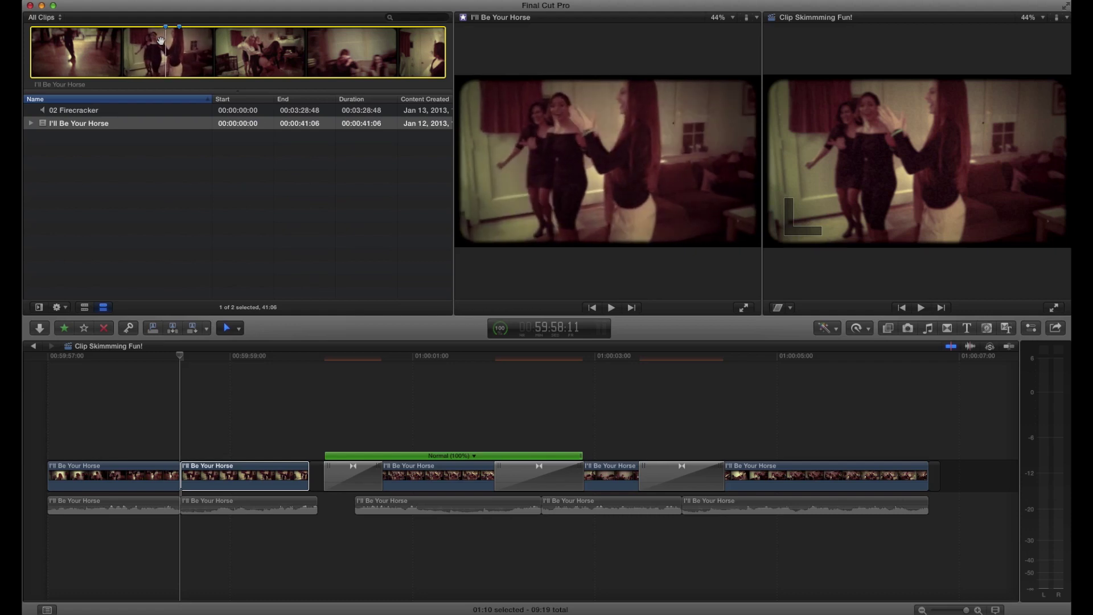
key(i)
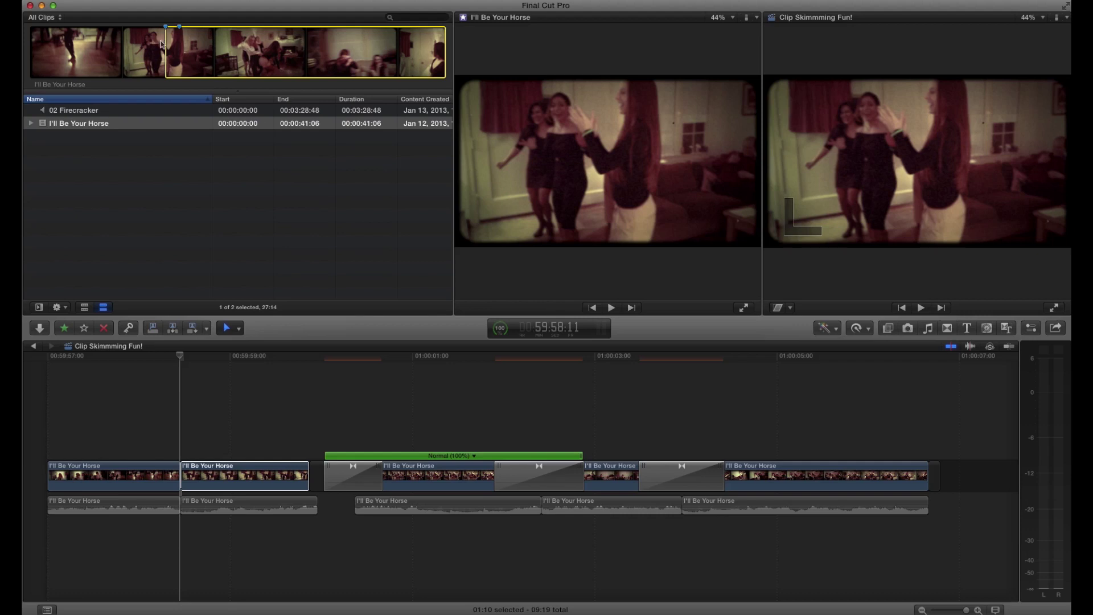
key(x)
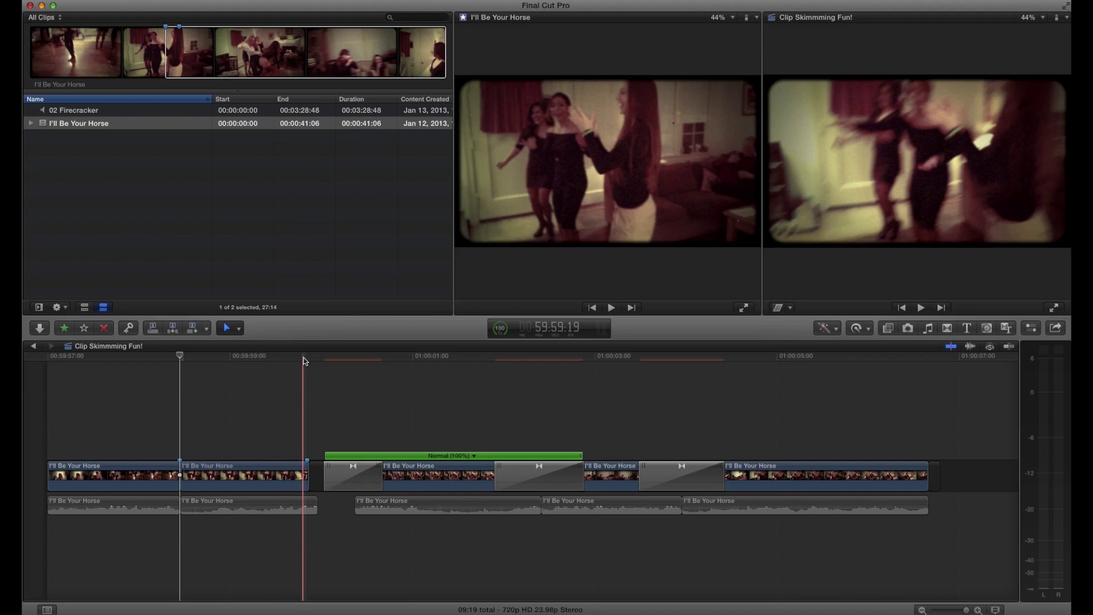
- Set the source clip's end point to mark a 3:14 range, then park the playhead on the first cut
click(306, 428)
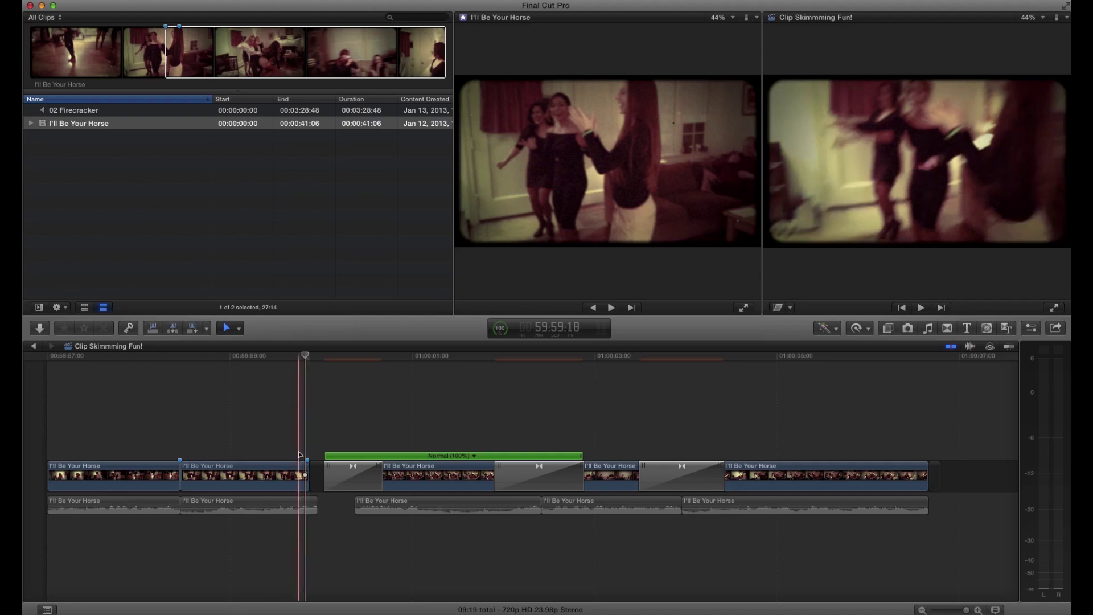
click(297, 466)
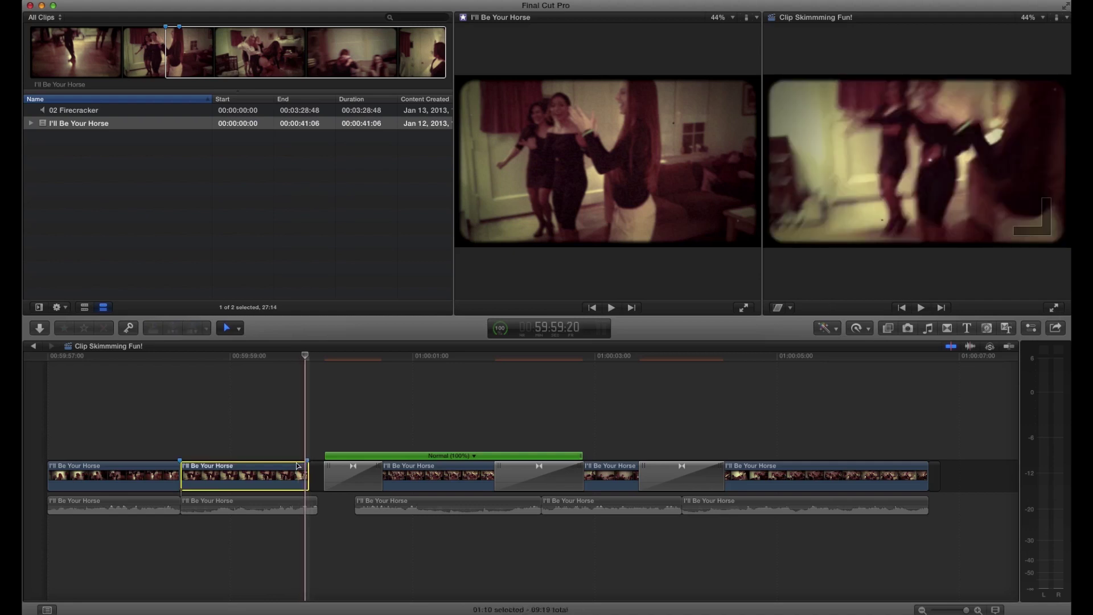
click(179, 39)
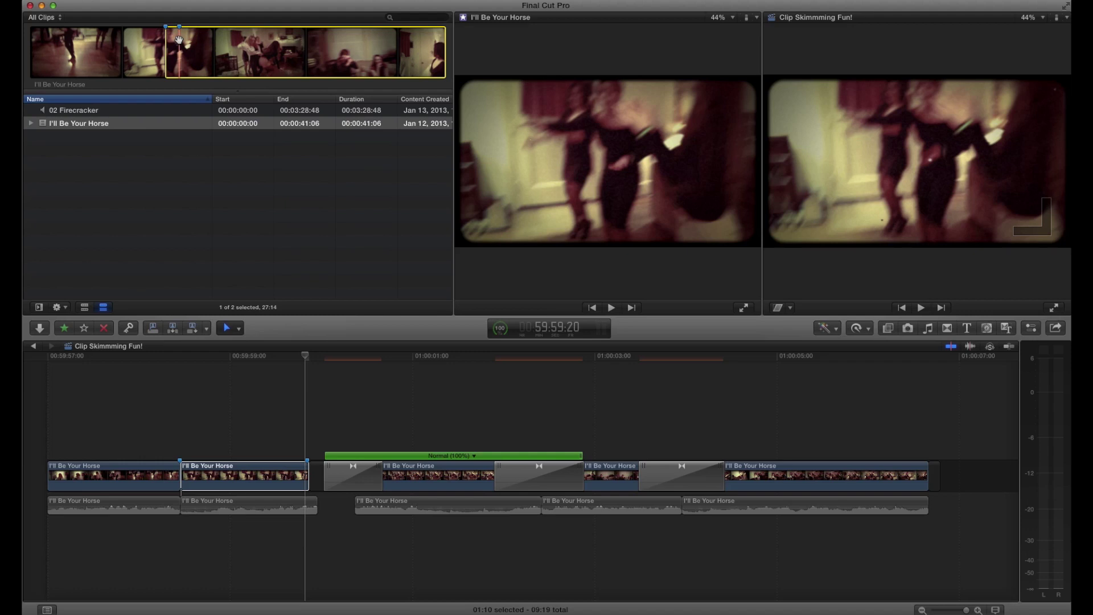
key(o)
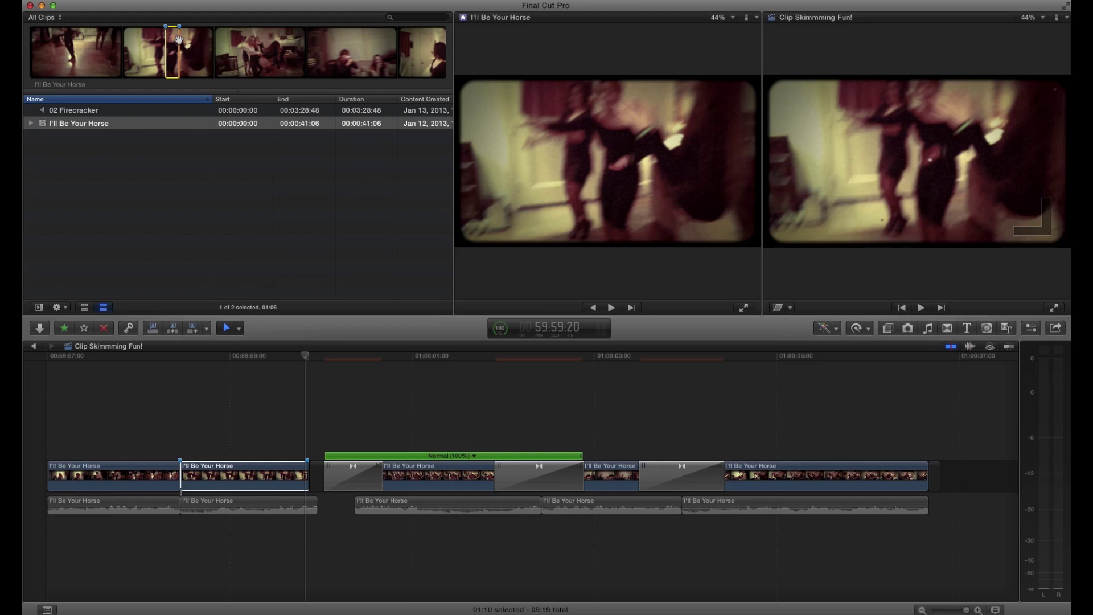
click(179, 40)
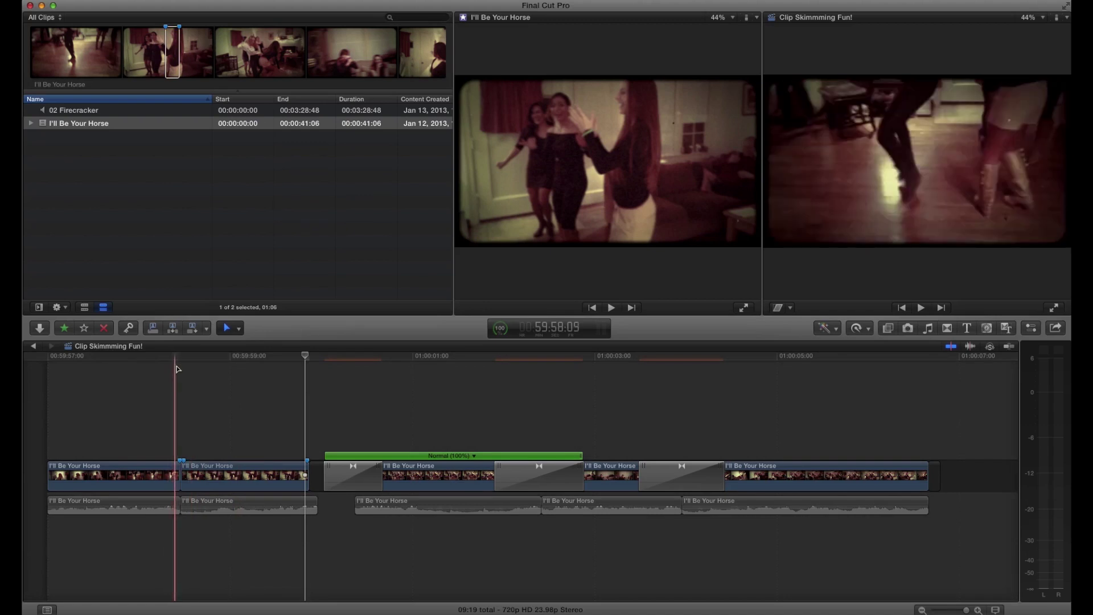
click(179, 399)
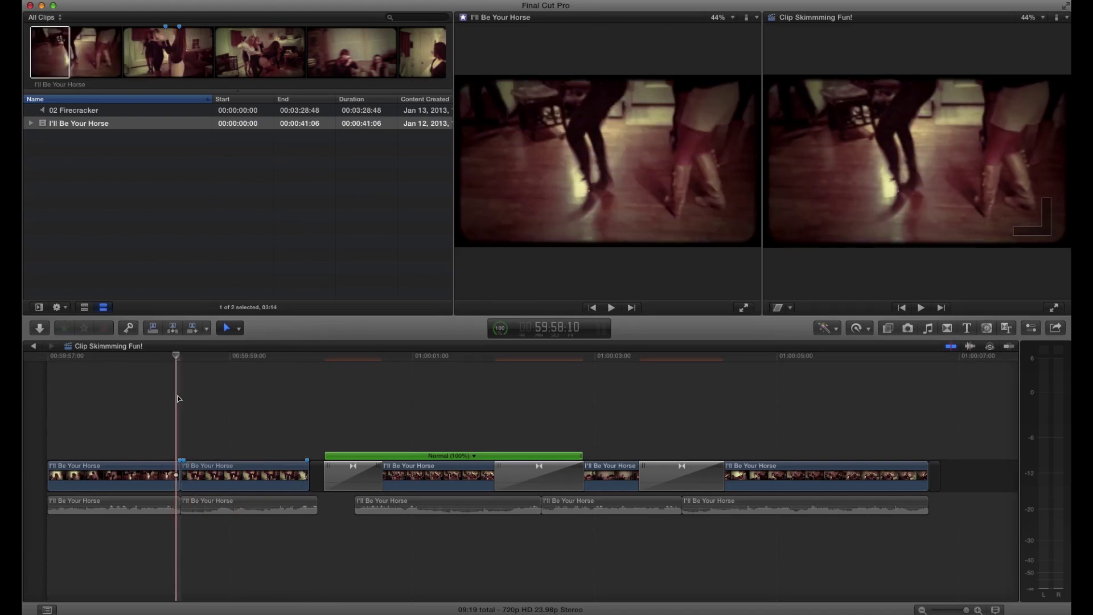
- Play the timeline from later in the second clip and select the I'll Be Your Horse source clip
click(235, 368)
key(Right)
key(Right)
key(Right)
key(Right)
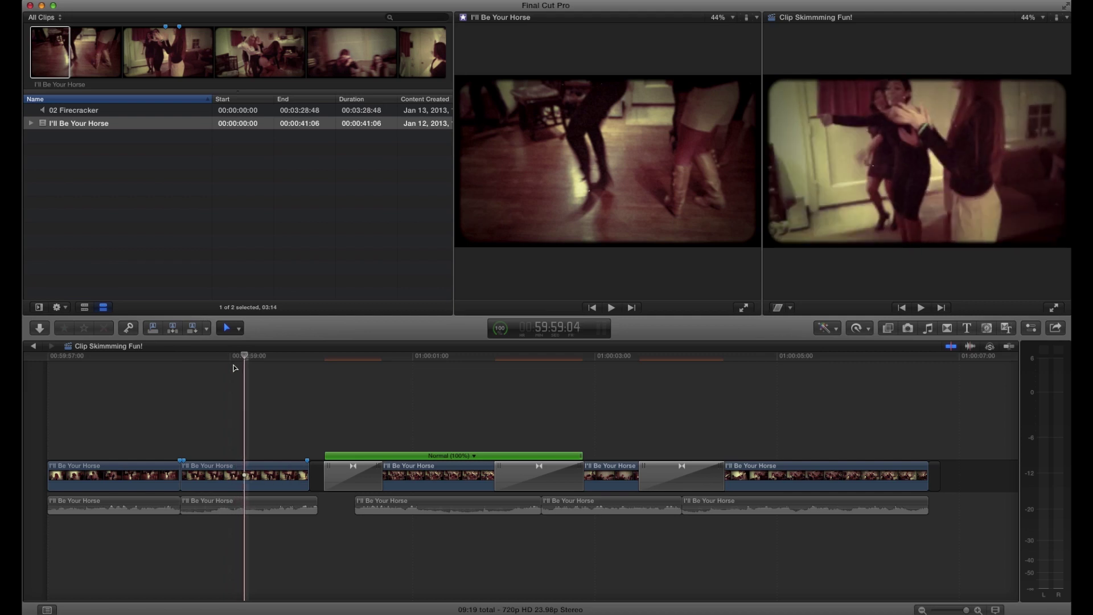
click(172, 44)
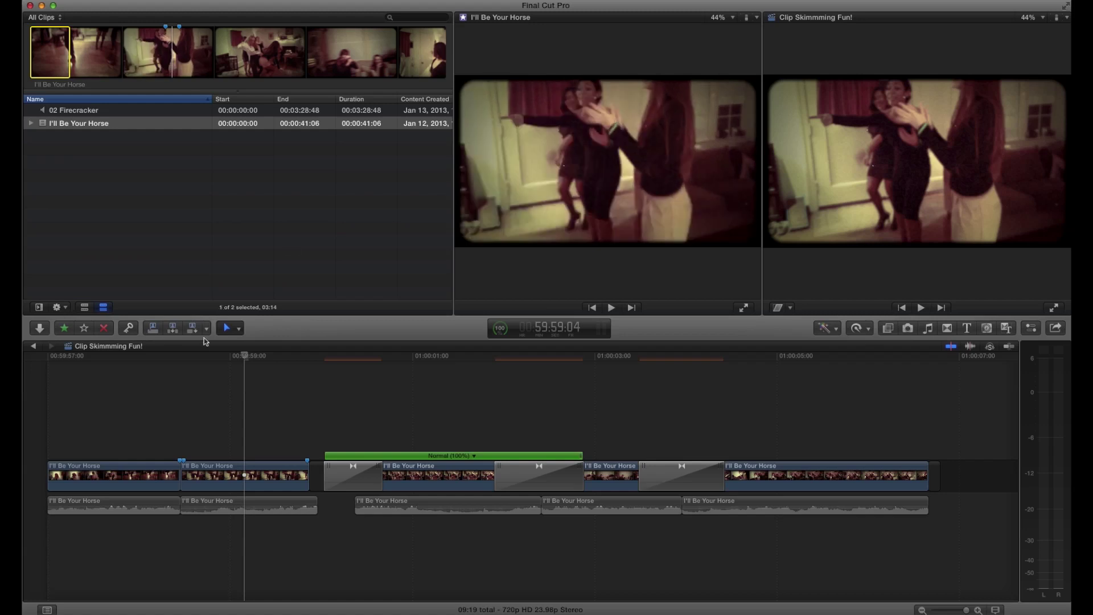
- Preview the second transition from the previous edit point, then park at the first transition's start
click(184, 363)
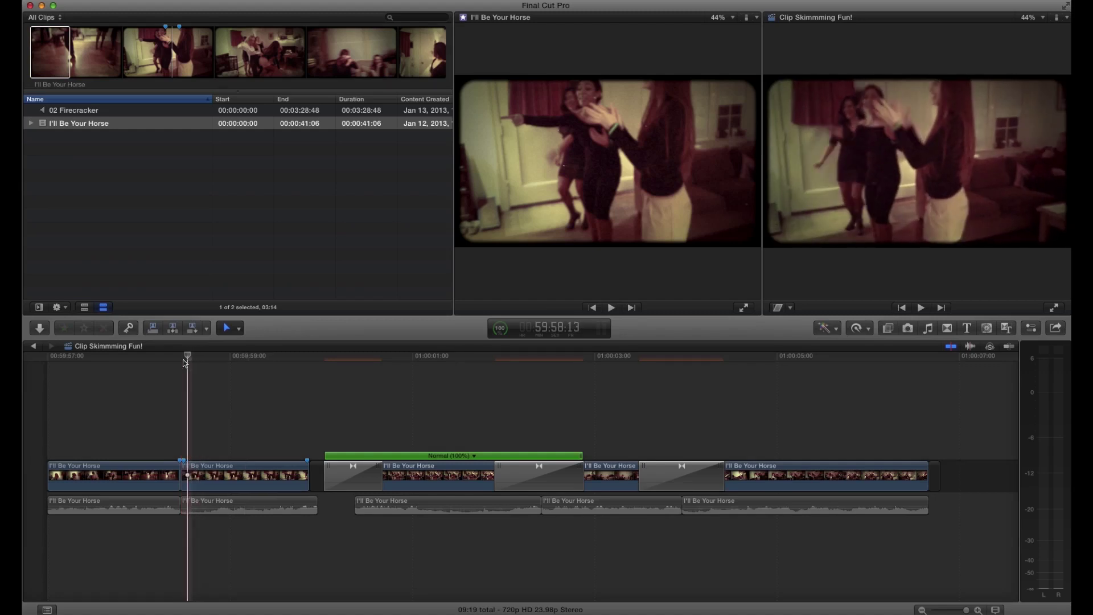
key(Right)
key(Right)
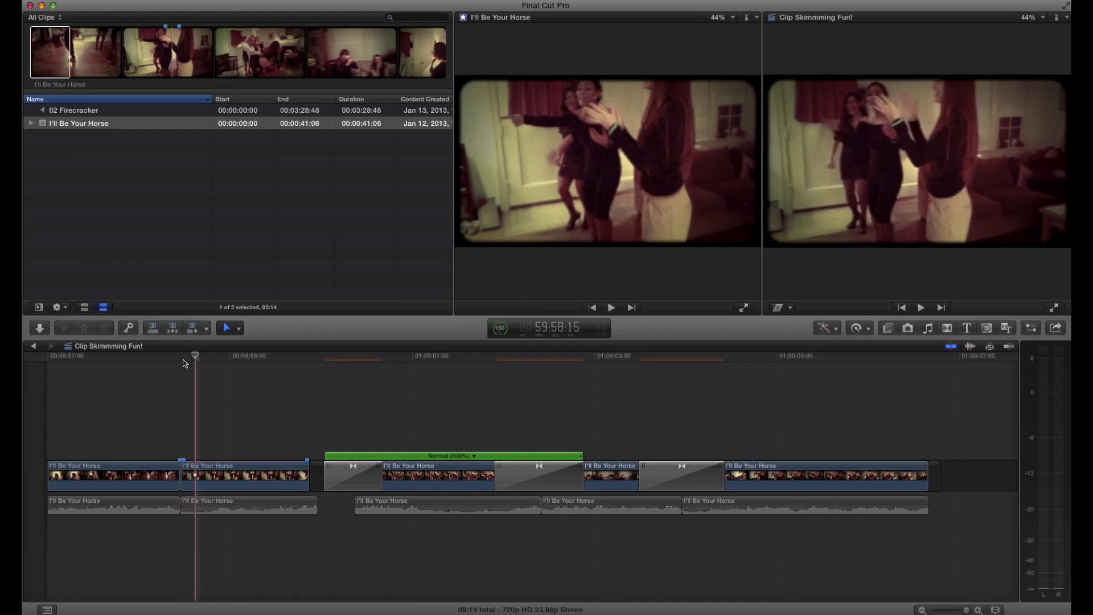
key(Up)
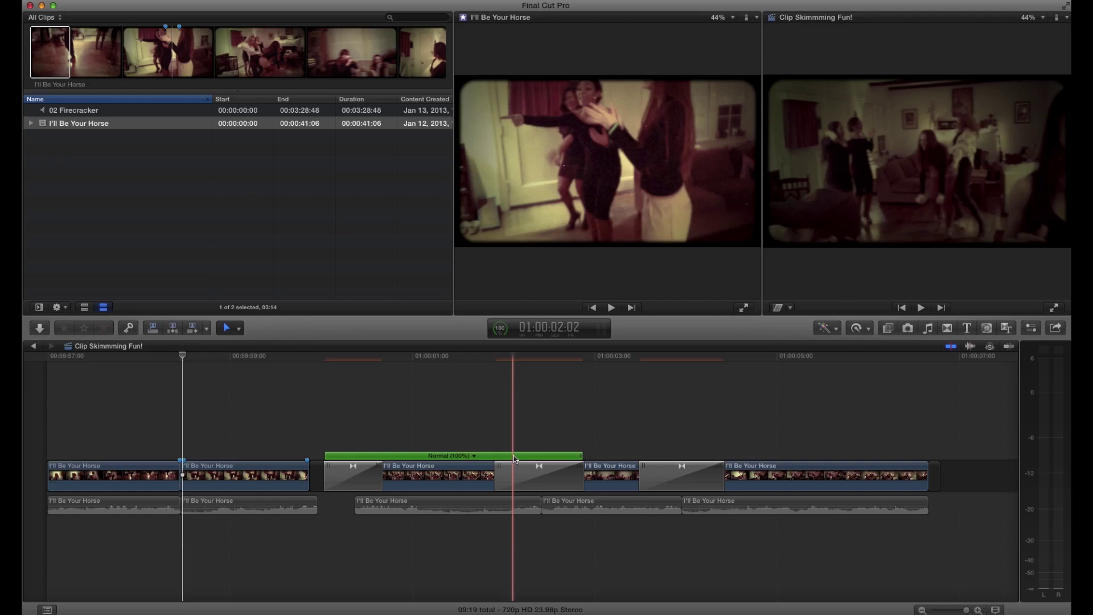
key(space)
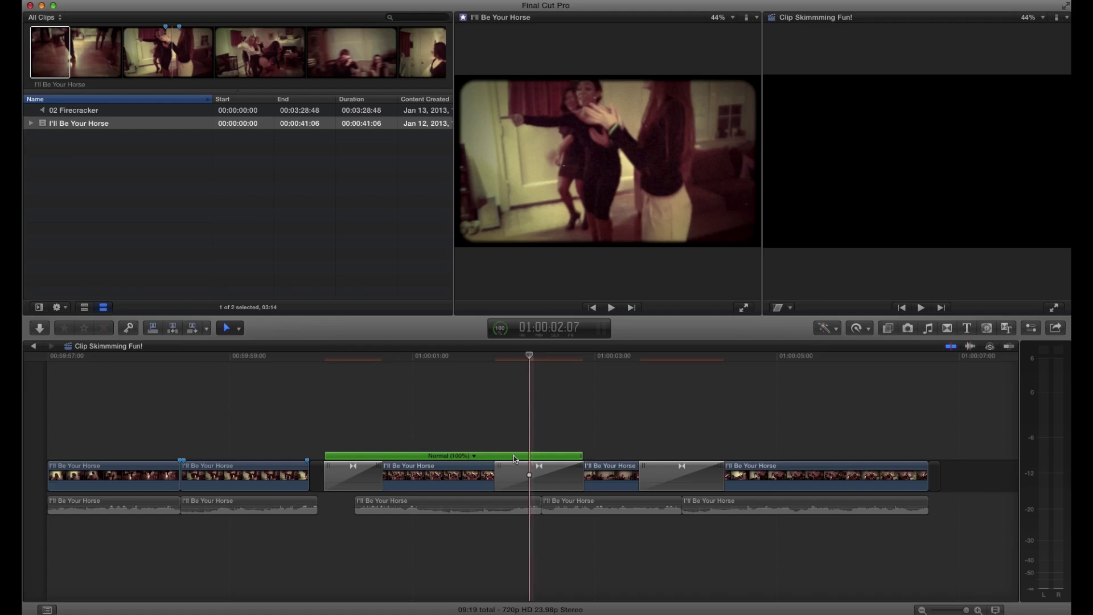
click(332, 401)
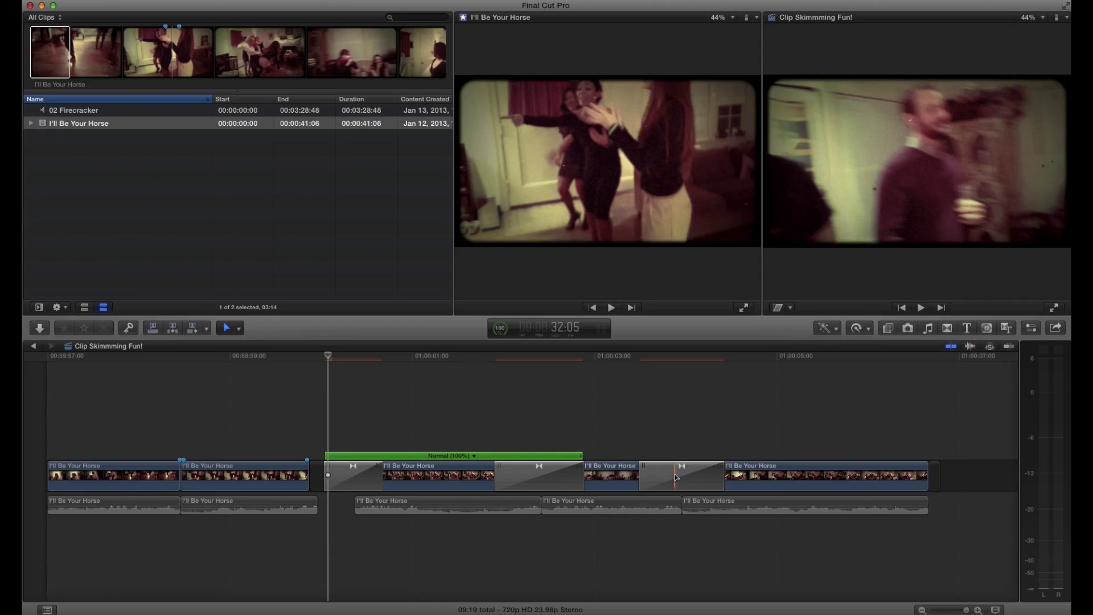
- Play through the last transition to preview it
key(space)
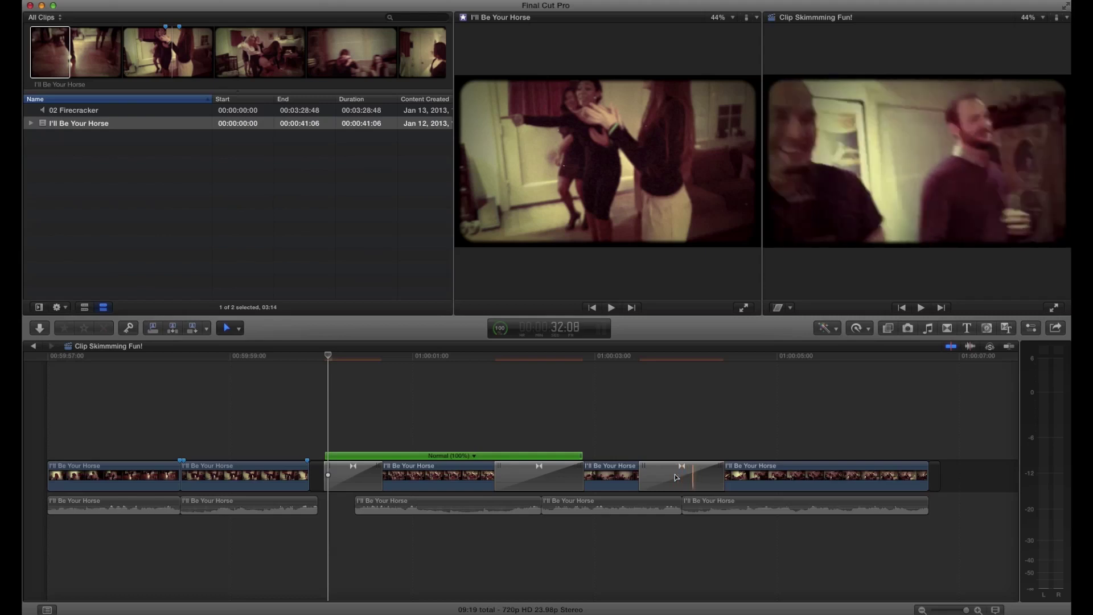
- Stop playback, select the source clip's first 32:05, then check the timeline clip between transitions
key(space)
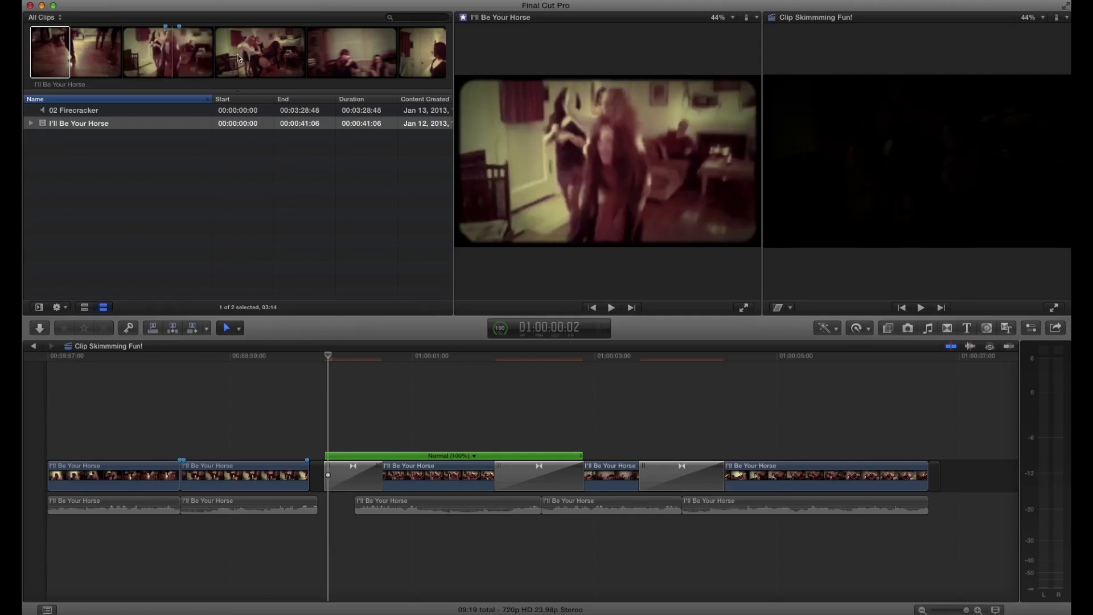
drag(246, 57, 354, 54)
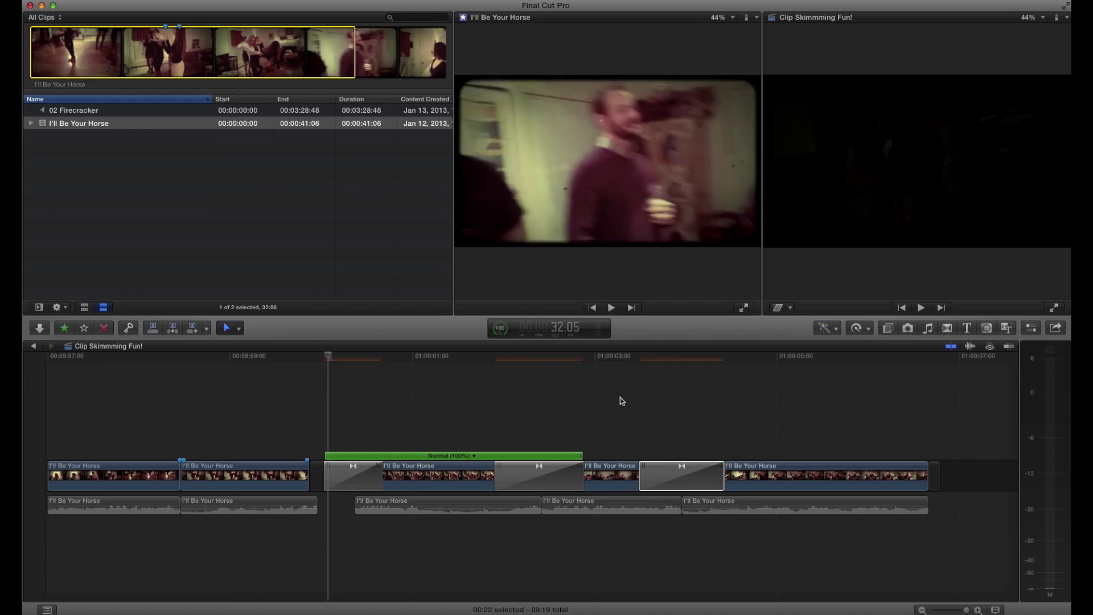
key(super+2)
click(612, 472)
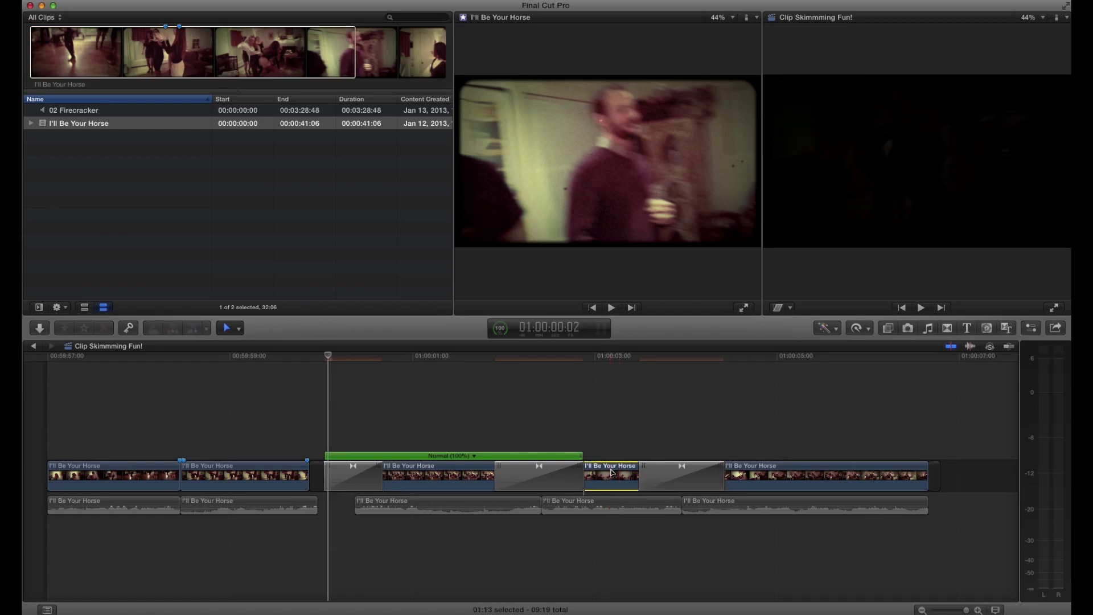
click(621, 432)
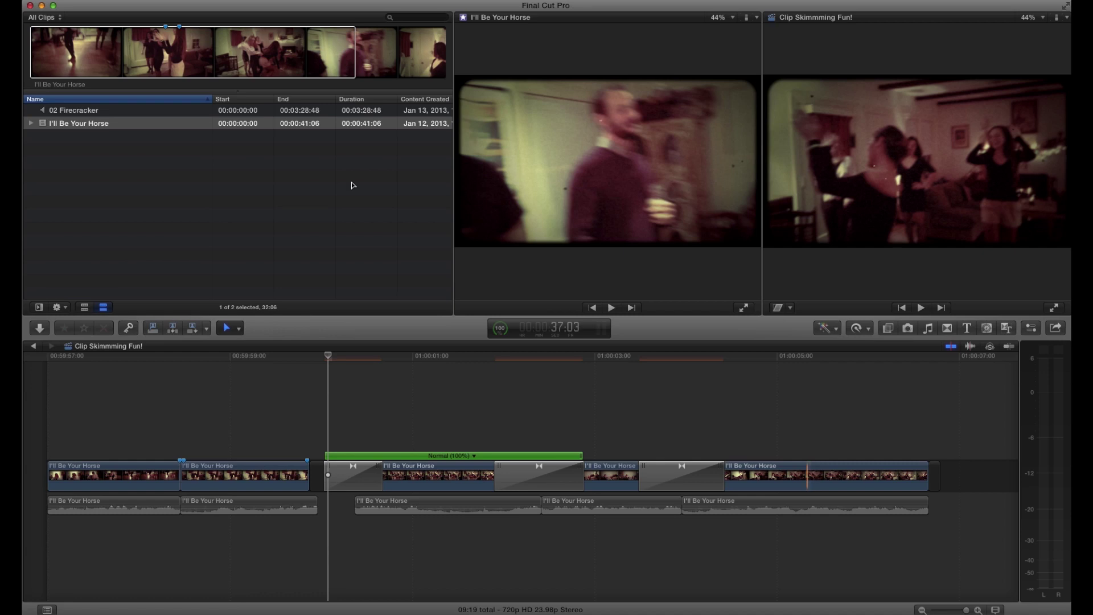
click(72, 6)
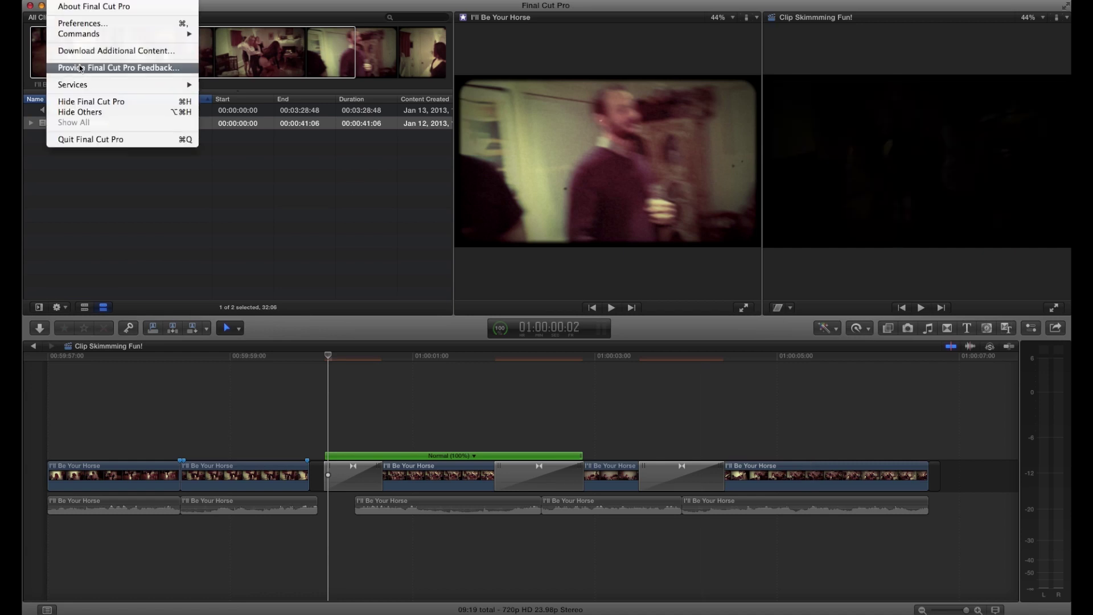
click(516, 406)
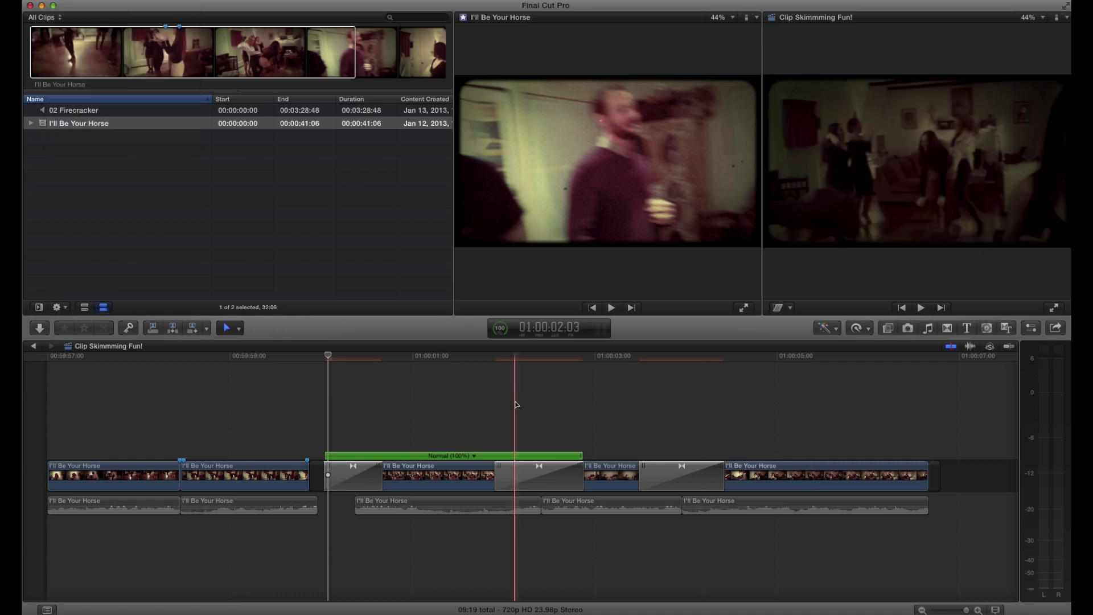